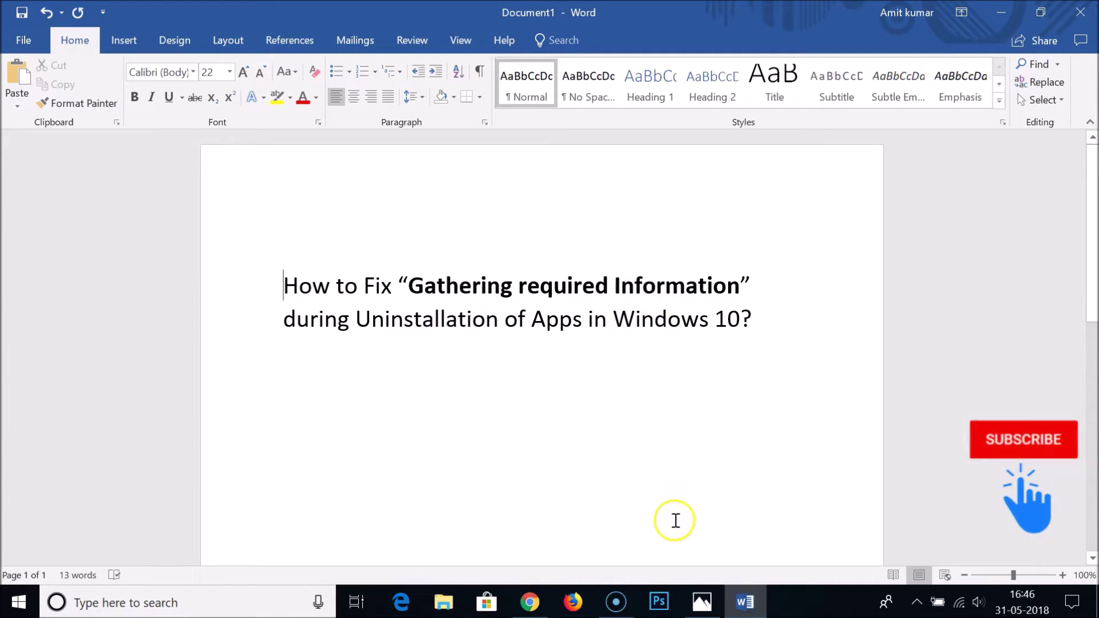
# Show the 'Gathering Required Information.png' screenshot of the stuck VirtualBox uninstaller in Photos.
pyautogui.click(701, 601)
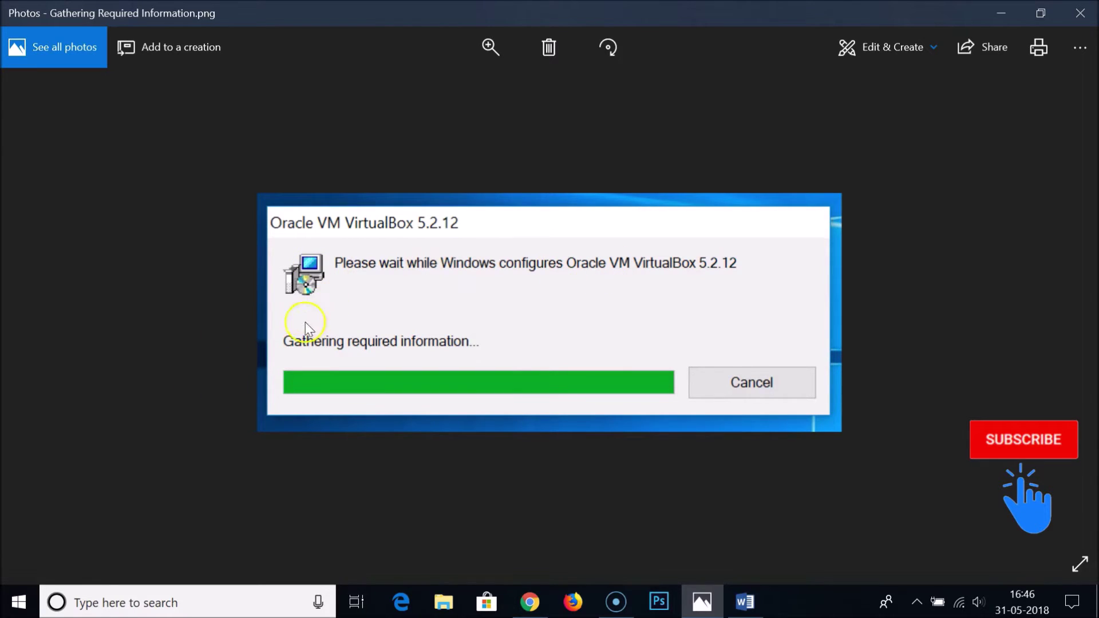
# Minimize the Photos screenshot and the Word document to reveal the desktop.
pyautogui.click(1001, 13)
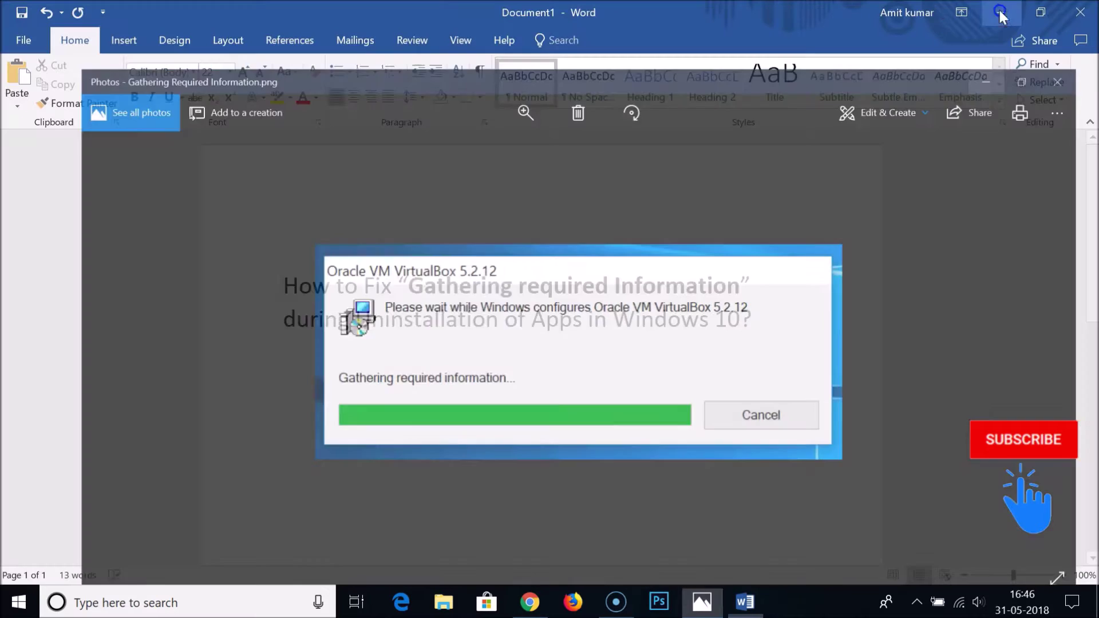
pyautogui.click(989, 11)
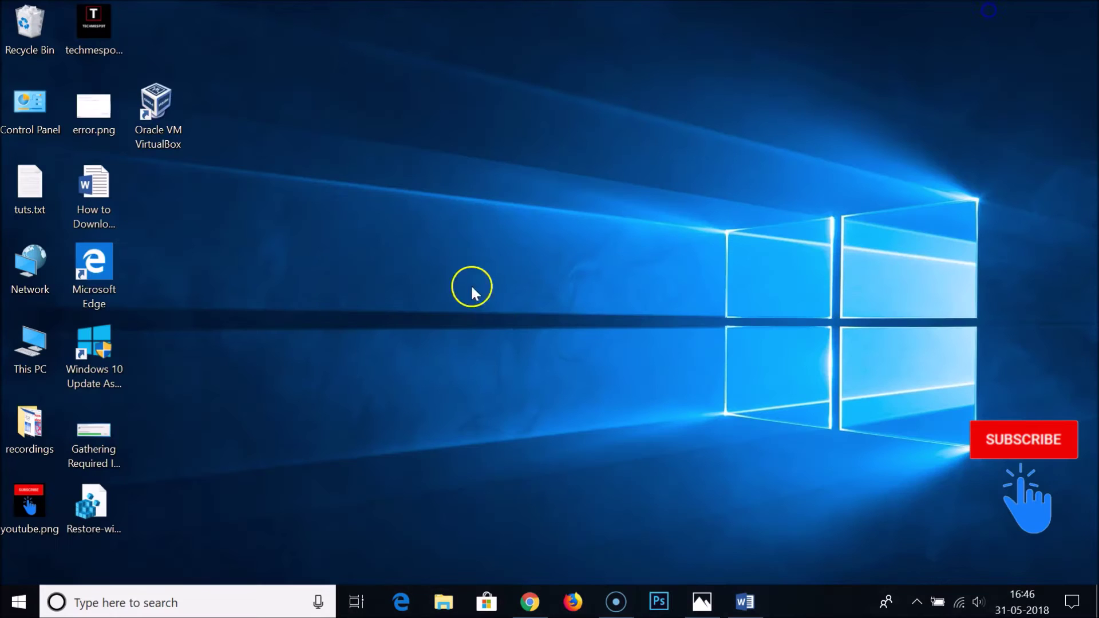
# Search Windows for 'add or' and open Add or remove programs from the results.
pyautogui.click(159, 602)
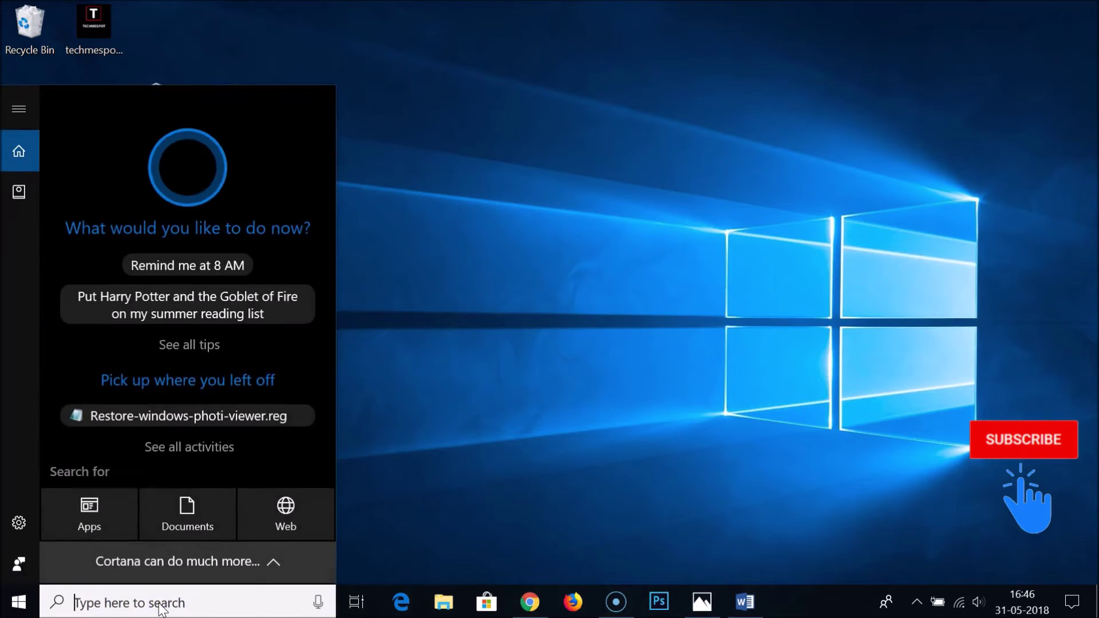
pyautogui.write('add or')
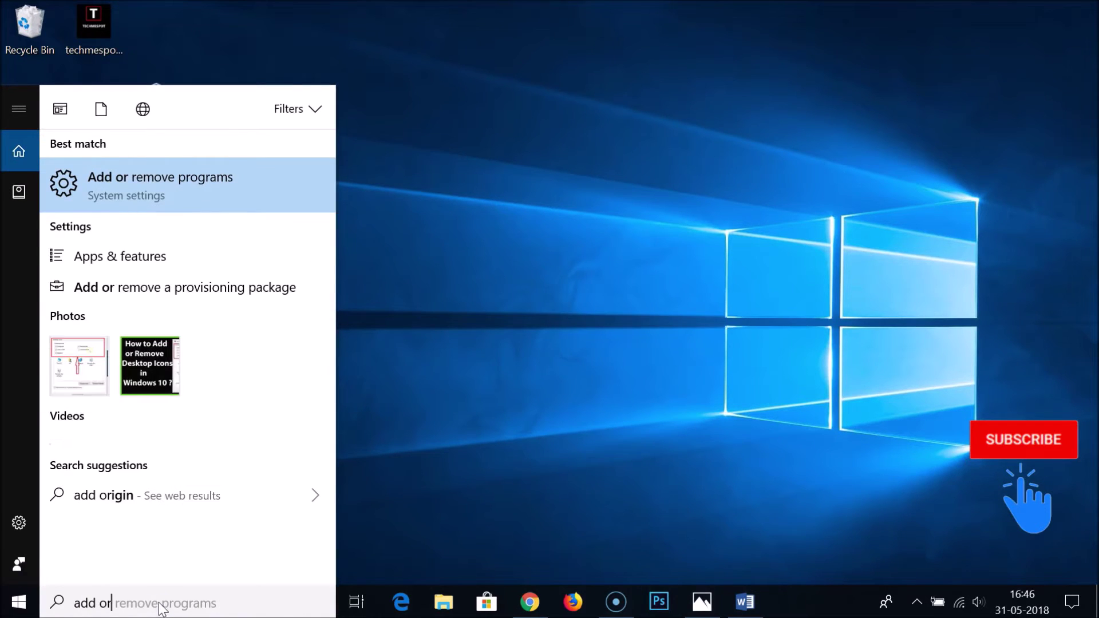
pyautogui.click(207, 131)
pyautogui.click(216, 177)
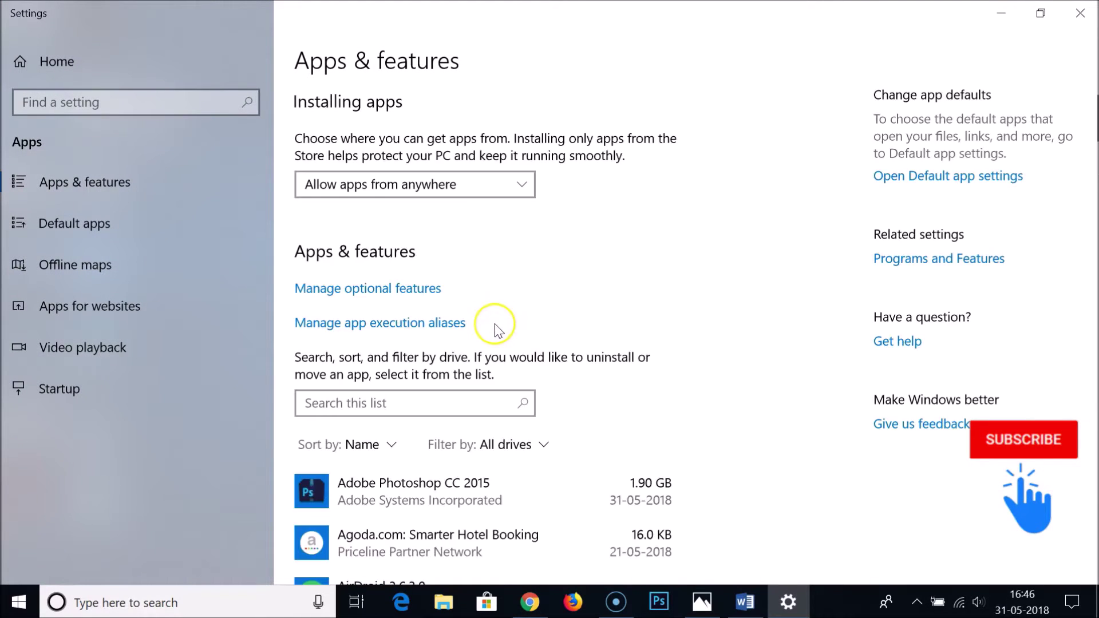
# Filter the installed apps to Oracle VM VirtualBox 5.2.12 and choose Uninstall on it.
pyautogui.scroll(-10, 555, 320)
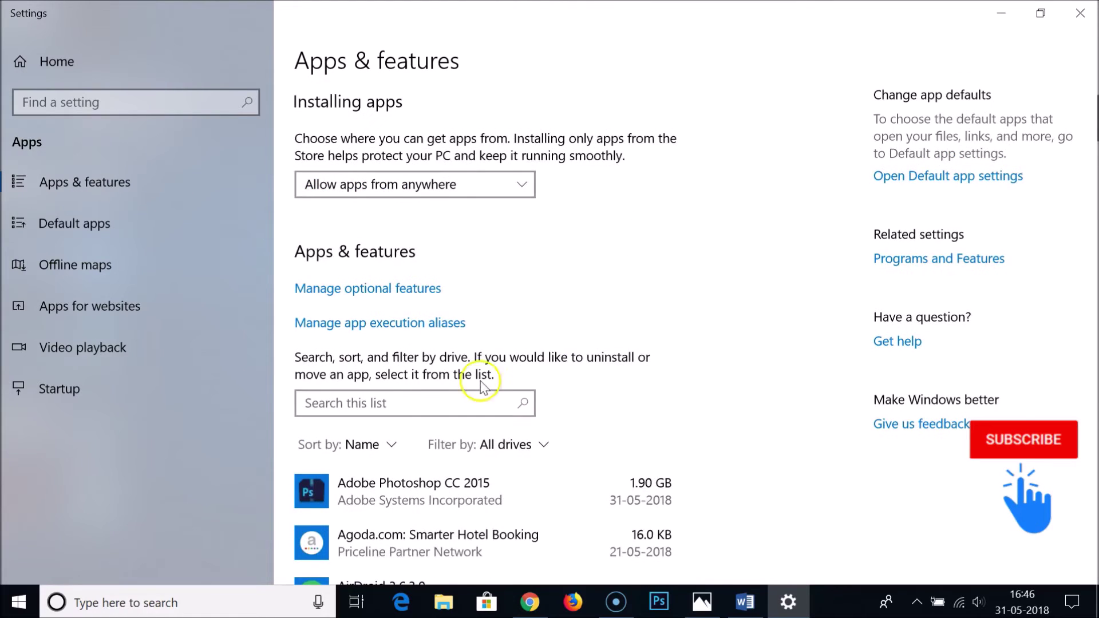
pyautogui.write('oracl')
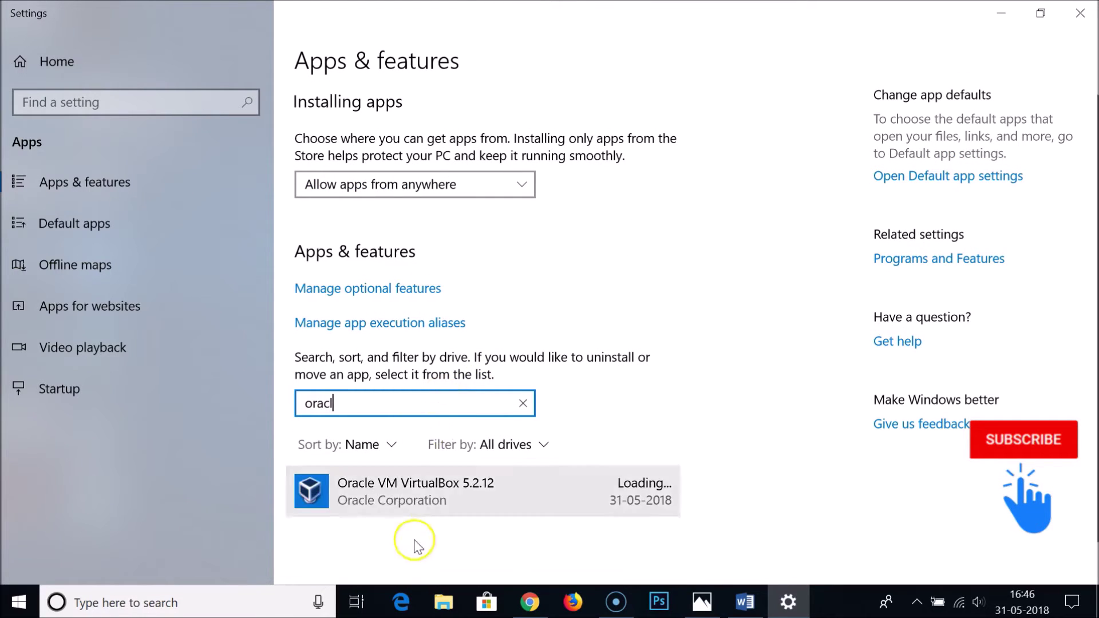
pyautogui.click(450, 493)
pyautogui.scroll(-1, 698, 389)
pyautogui.scroll(-1, 699, 386)
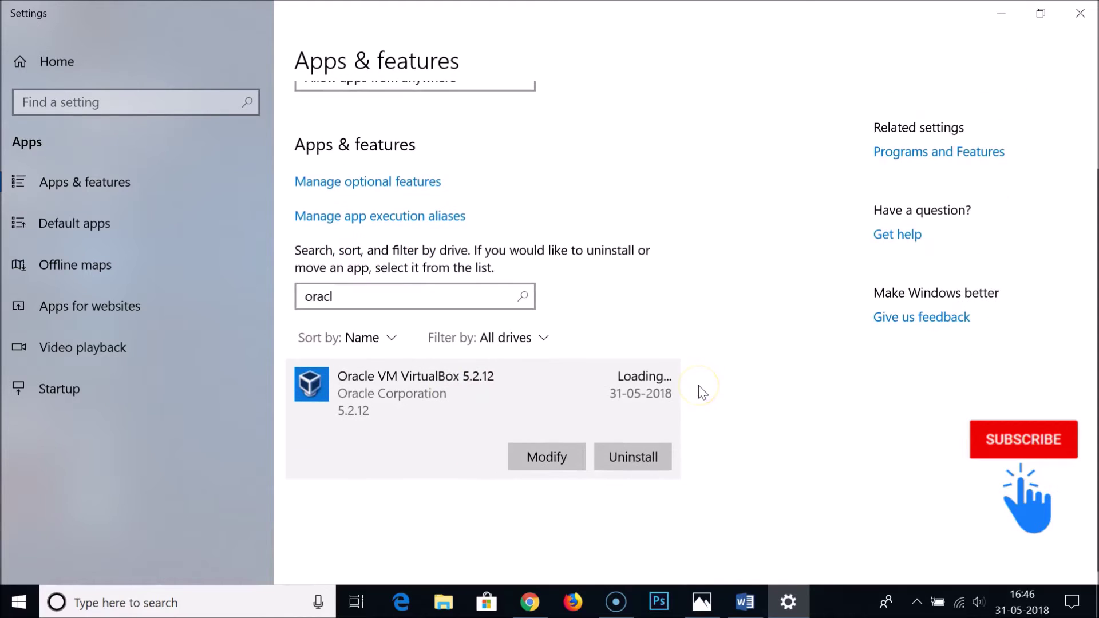
pyautogui.click(614, 461)
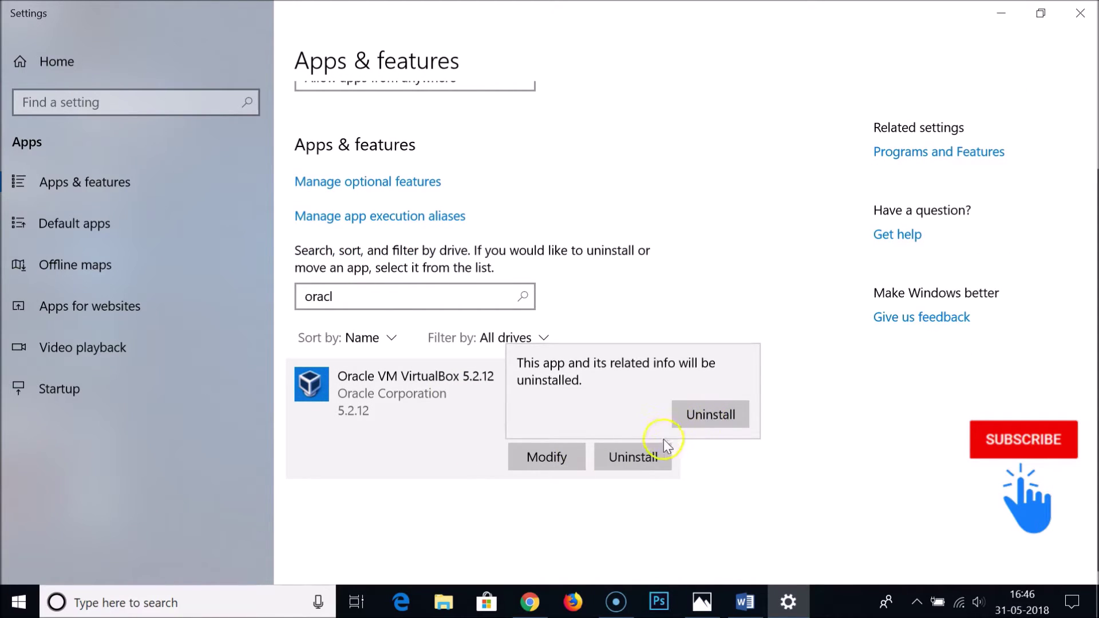
# Confirm removing Oracle VM VirtualBox 5.2.12 and let the Windows Installer uninstaller run.
pyautogui.click(707, 423)
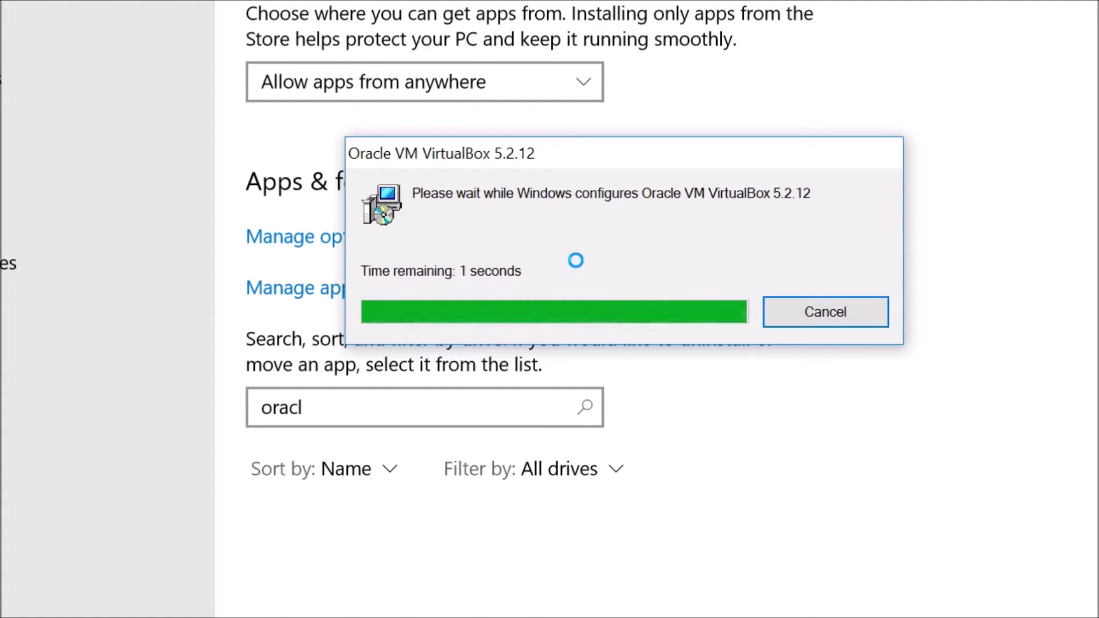
pyautogui.click(515, 277)
pyautogui.click(660, 195)
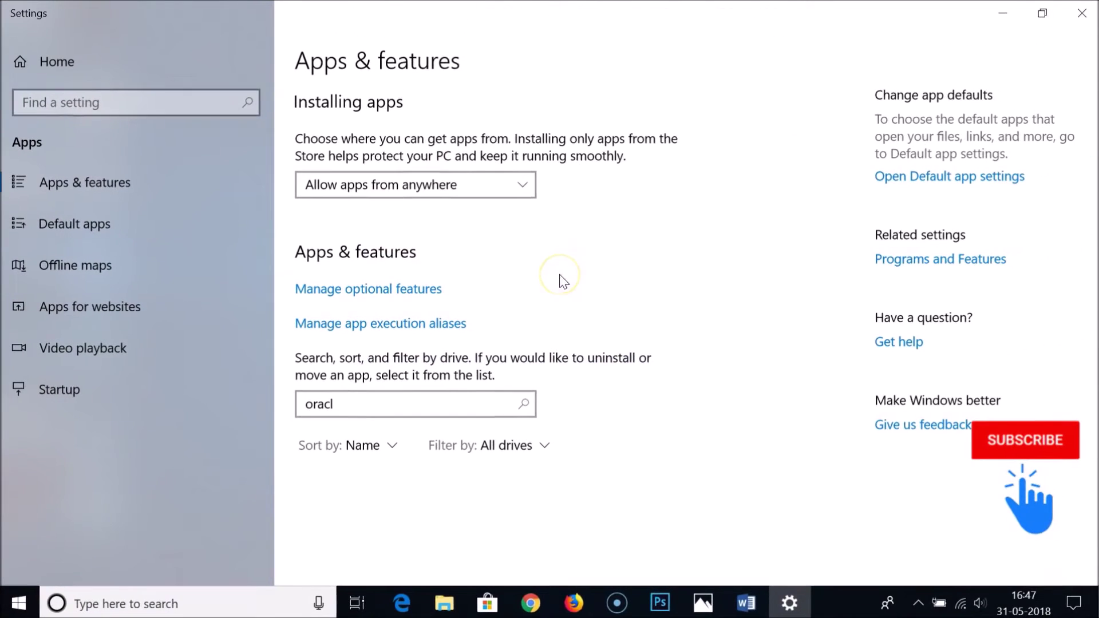
# Re-search the apps list for 'oracl' to confirm VirtualBox is gone, then minimize Settings.
pyautogui.click(392, 404)
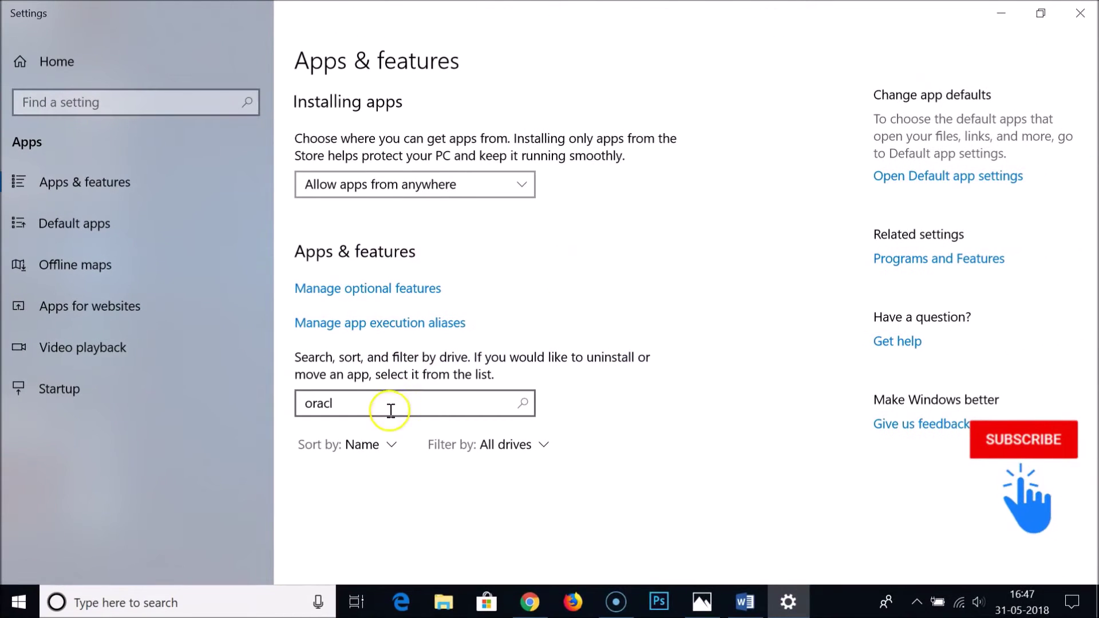
pyautogui.press('BackSpace')
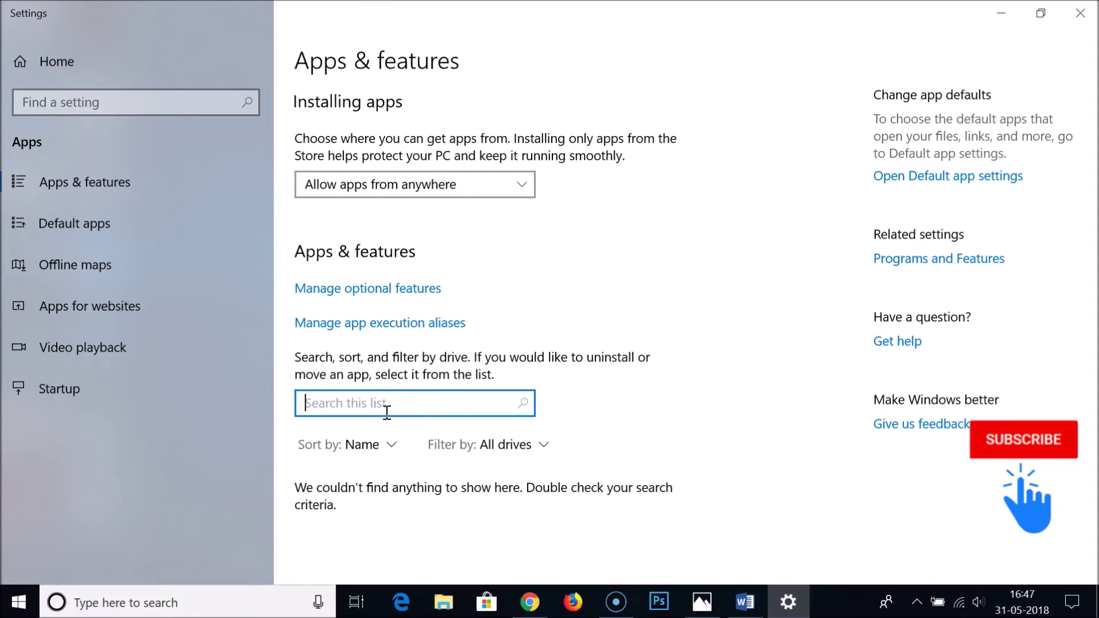
pyautogui.write('oracle vir')
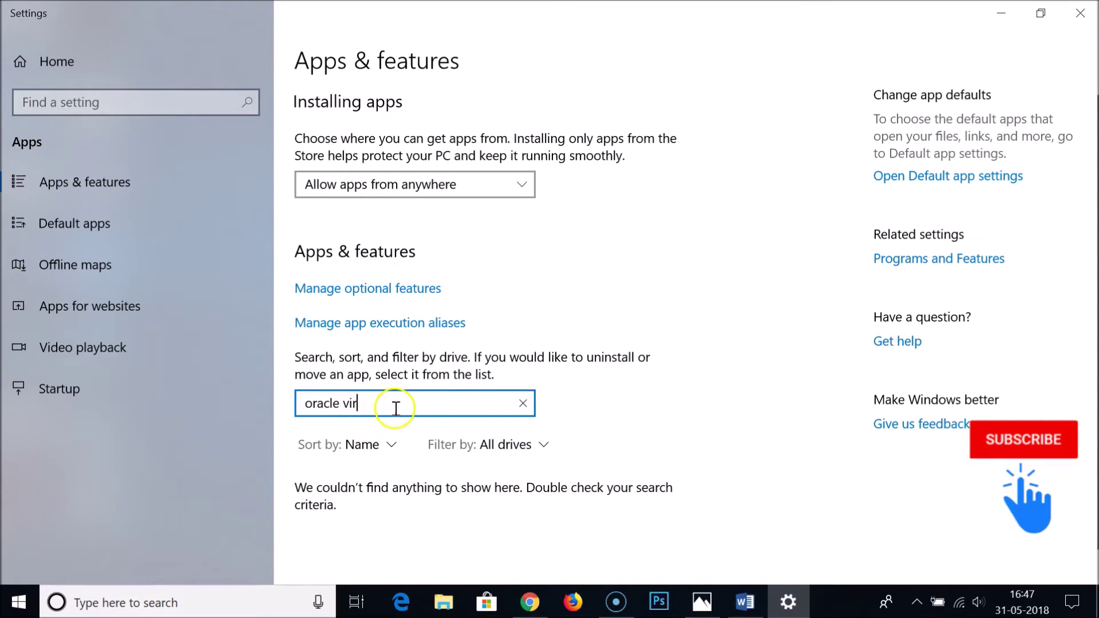
pyautogui.click(1001, 13)
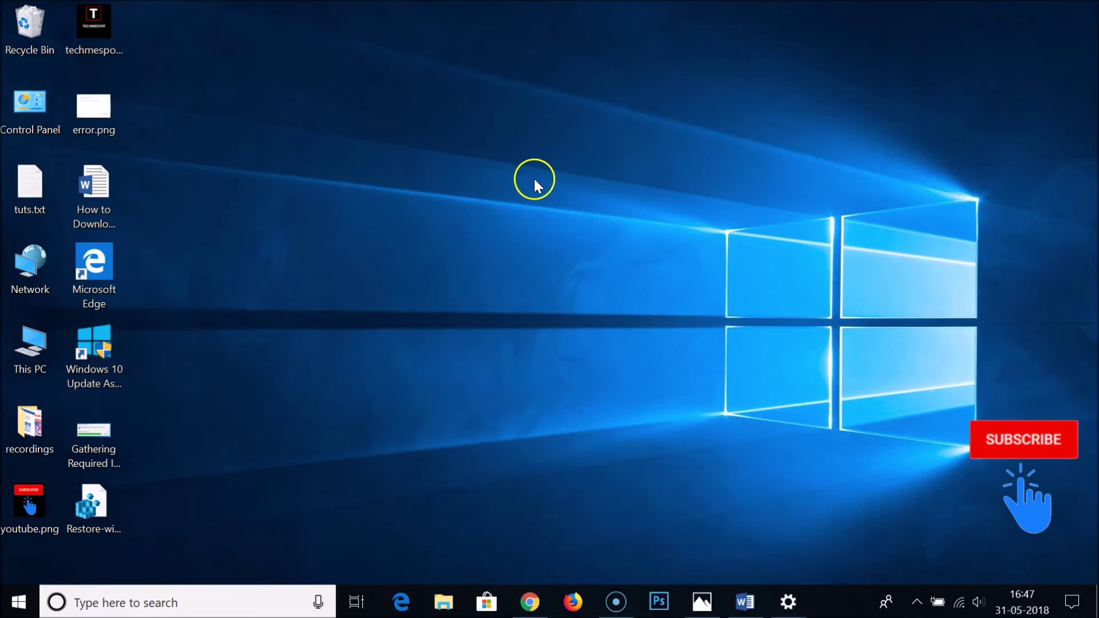
# Bring up the Word uninstall-fix document, then minimize it again to show the desktop.
pyautogui.click(745, 603)
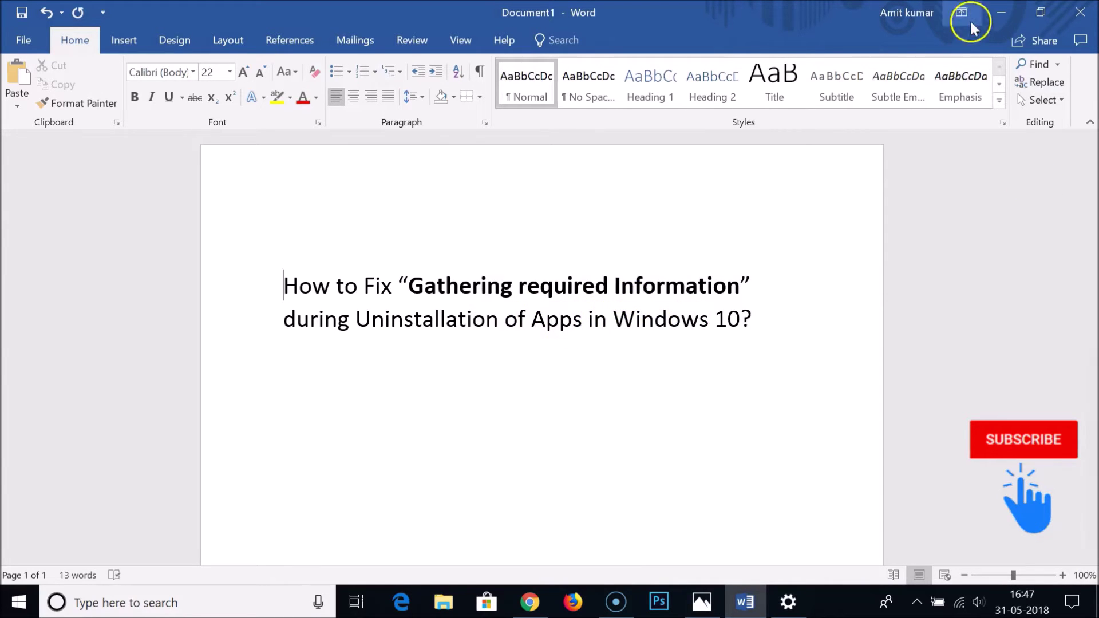
pyautogui.click(1001, 12)
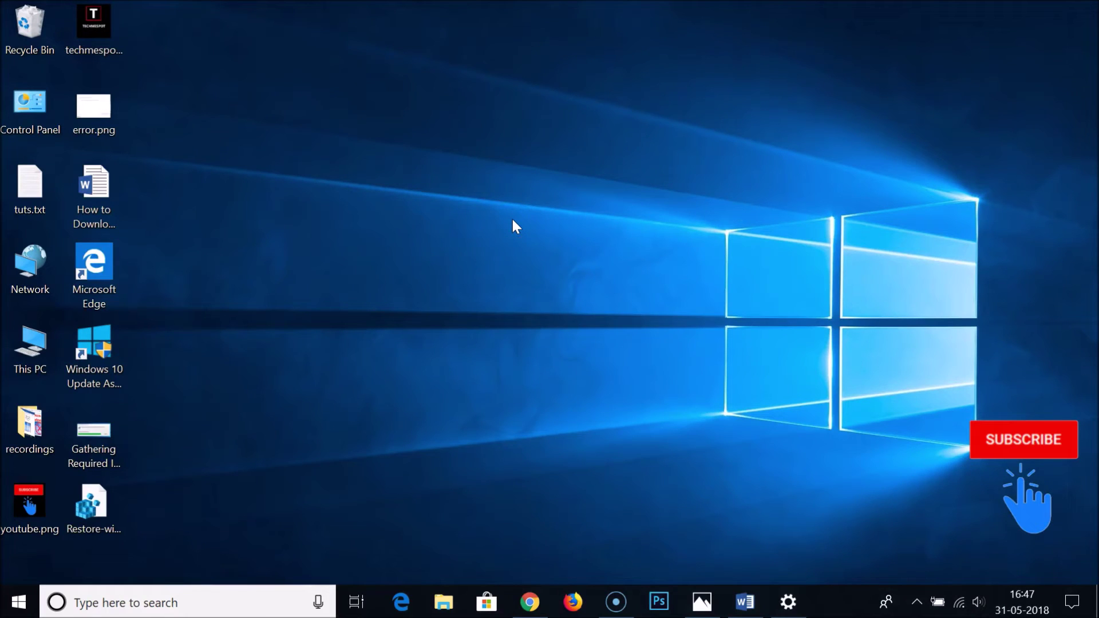
pyautogui.click(1068, 608)
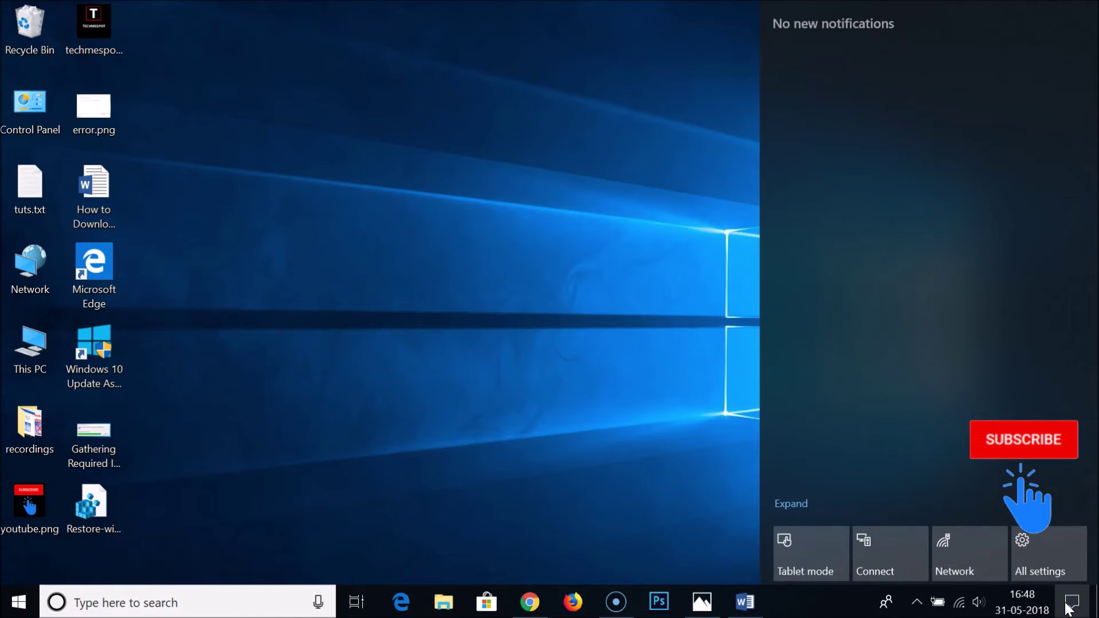
pyautogui.click(1045, 557)
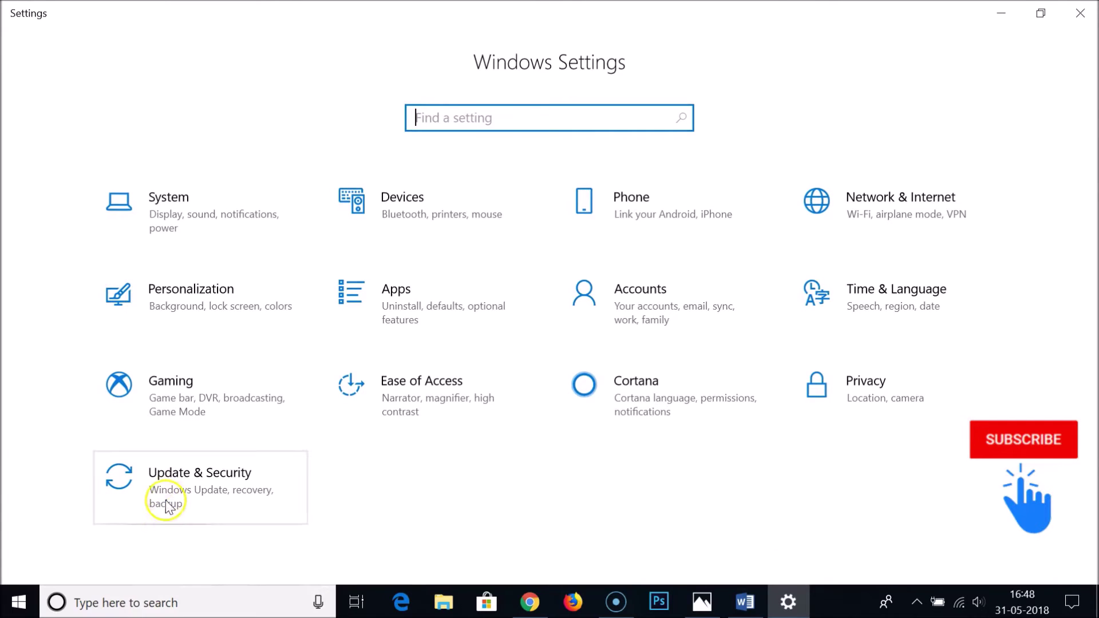
pyautogui.click(228, 493)
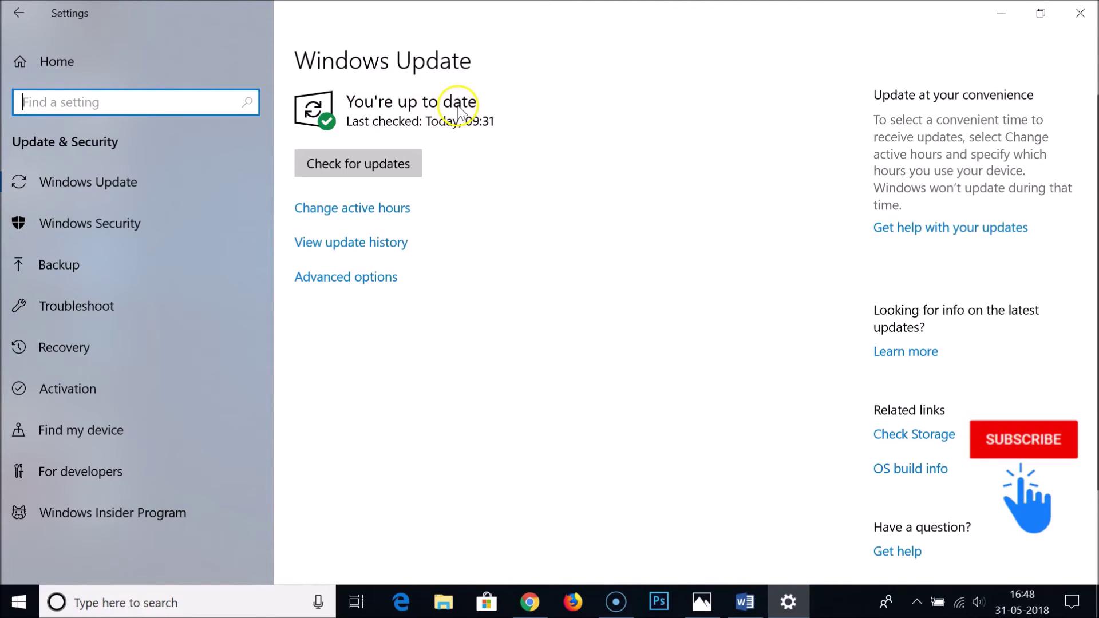
pyautogui.click(1080, 12)
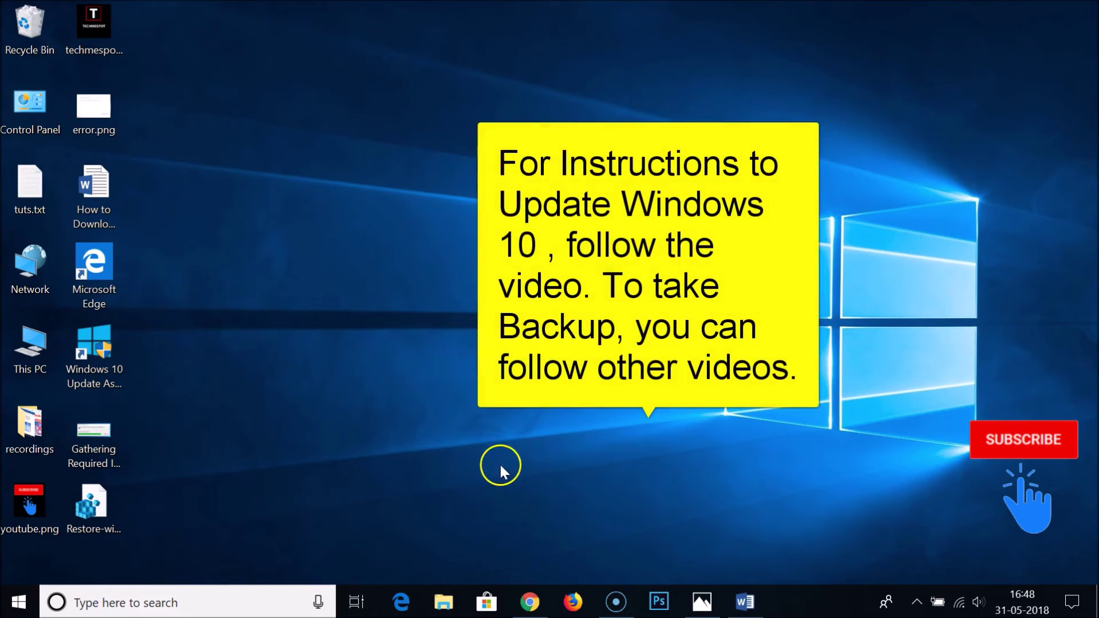
# Bring Chrome forward on Microsoft's Download Windows 10 page for the April 2018 Update.
pyautogui.click(530, 601)
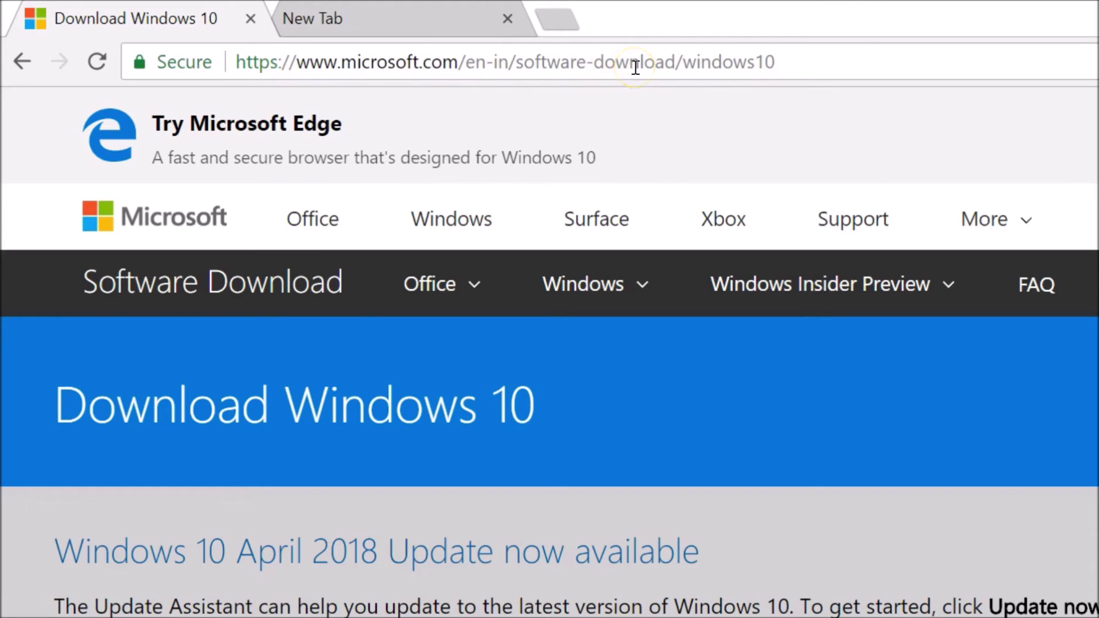
# Download the Windows 10 Update Assistant with Update now, run it, and minimize Chrome.
pyautogui.scroll(-2, 352, 485)
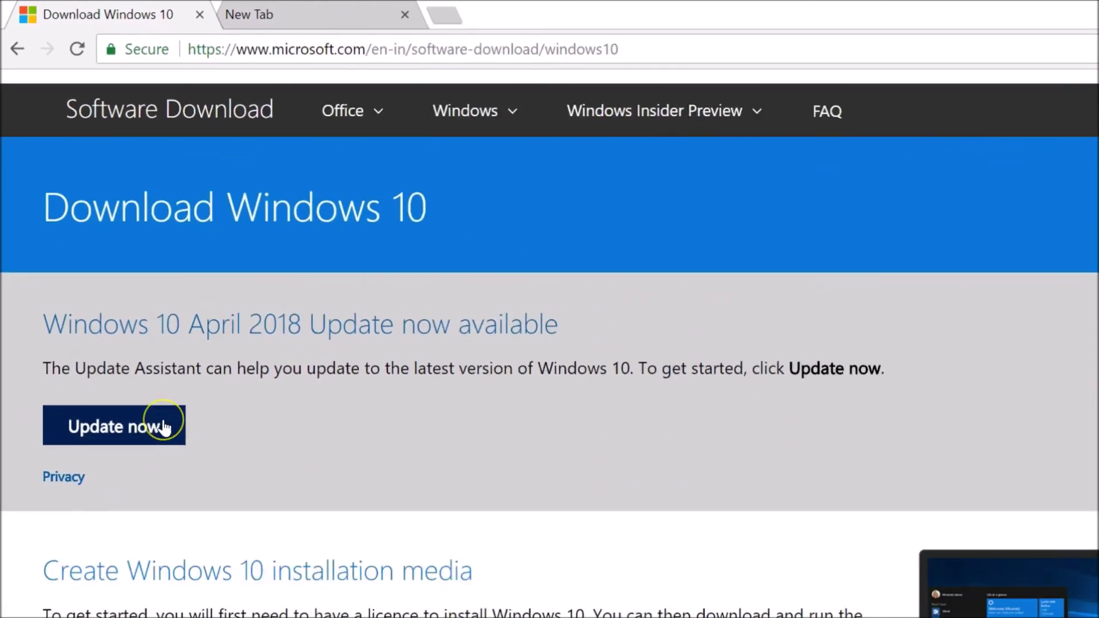
pyautogui.click(205, 553)
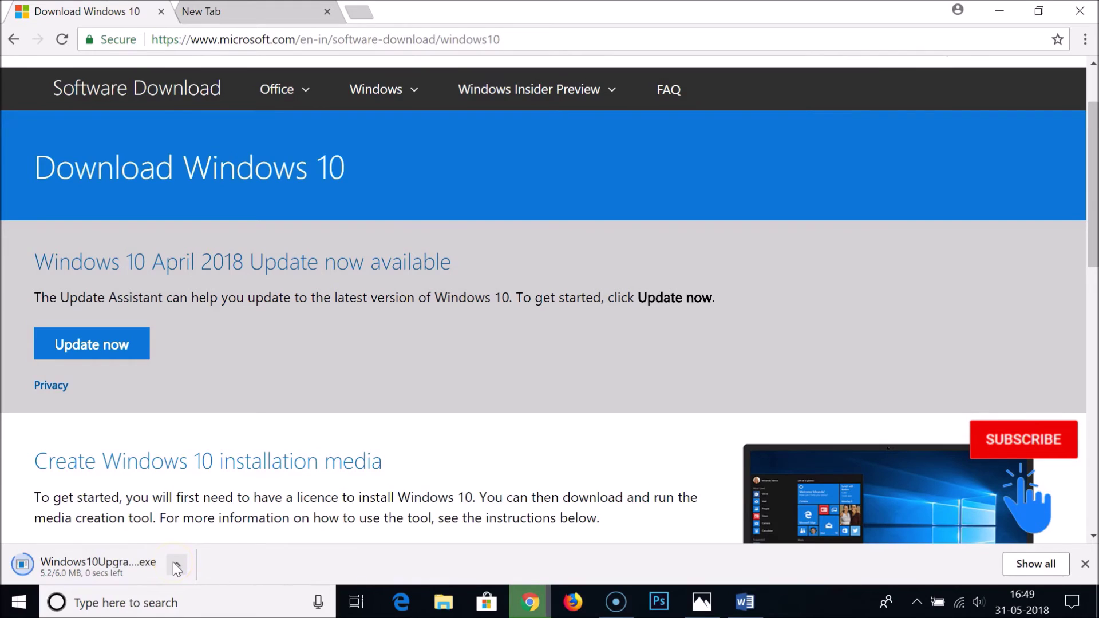
pyautogui.click(178, 566)
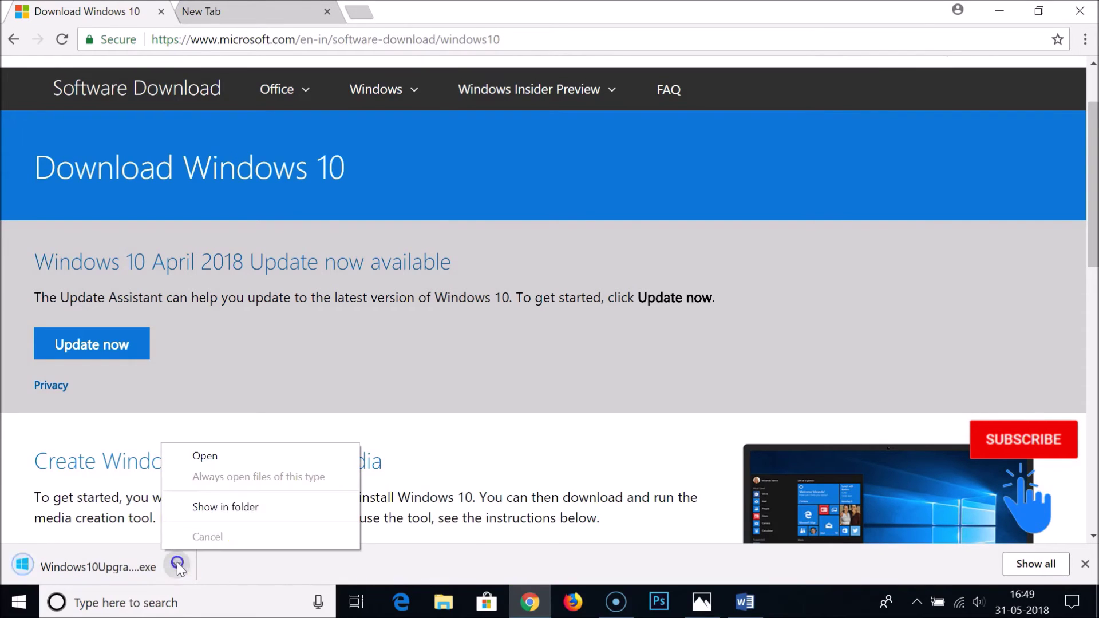
pyautogui.click(235, 458)
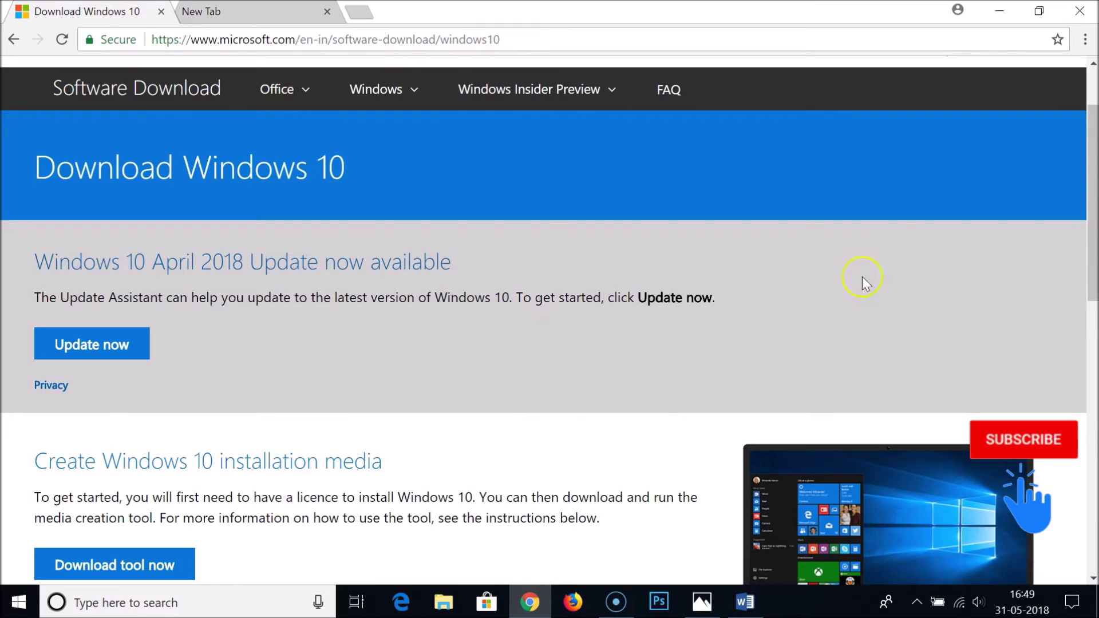
pyautogui.click(1000, 11)
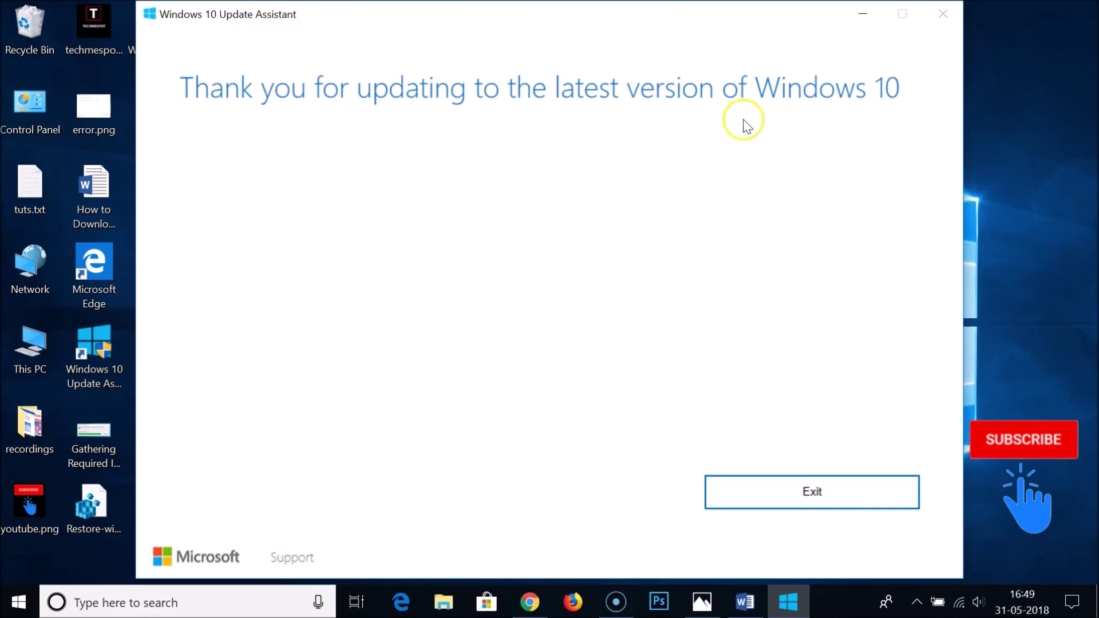
# Exit the Windows 10 Update Assistant from its thank-you-for-updating screen.
pyautogui.click(806, 490)
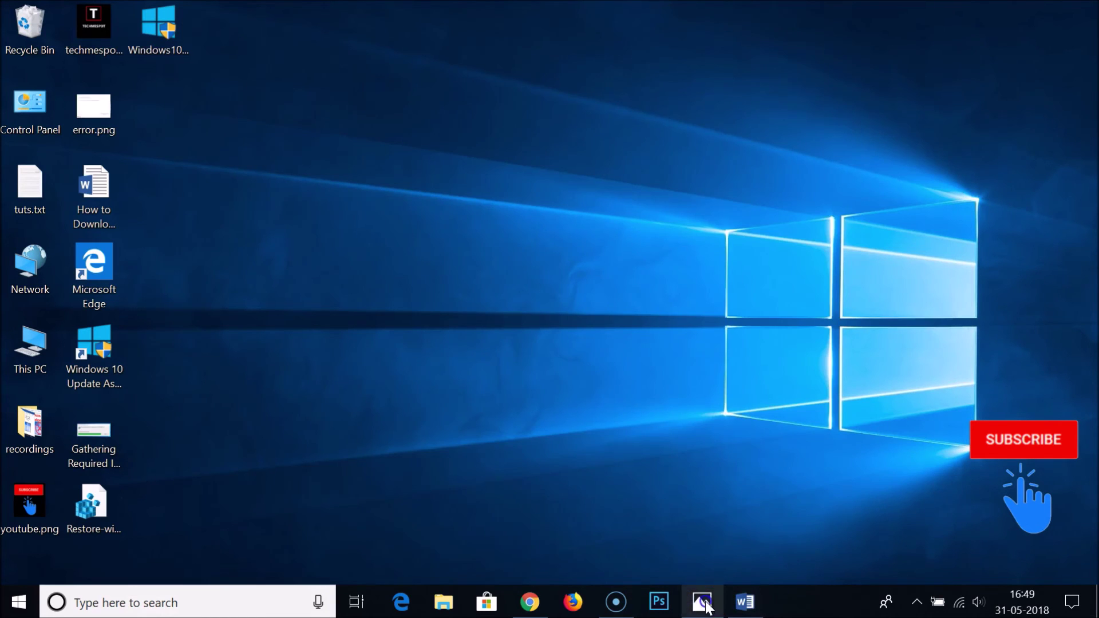
# View the VirtualBox 'Gathering required information' screenshot in Photos, then return to the Word how-to document.
pyautogui.click(702, 601)
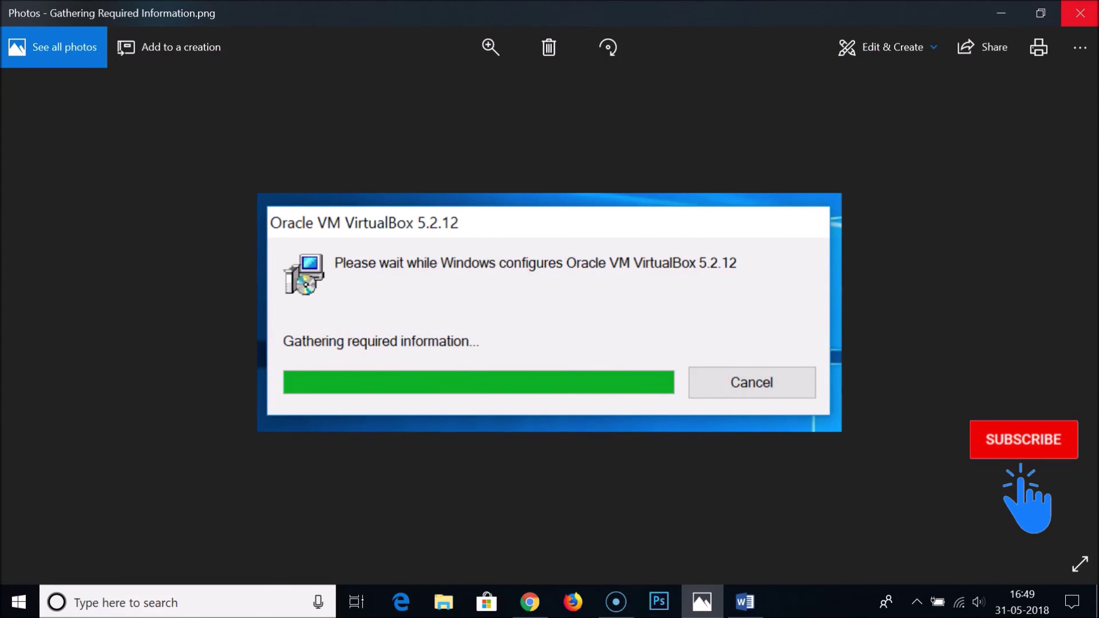
pyautogui.click(1080, 12)
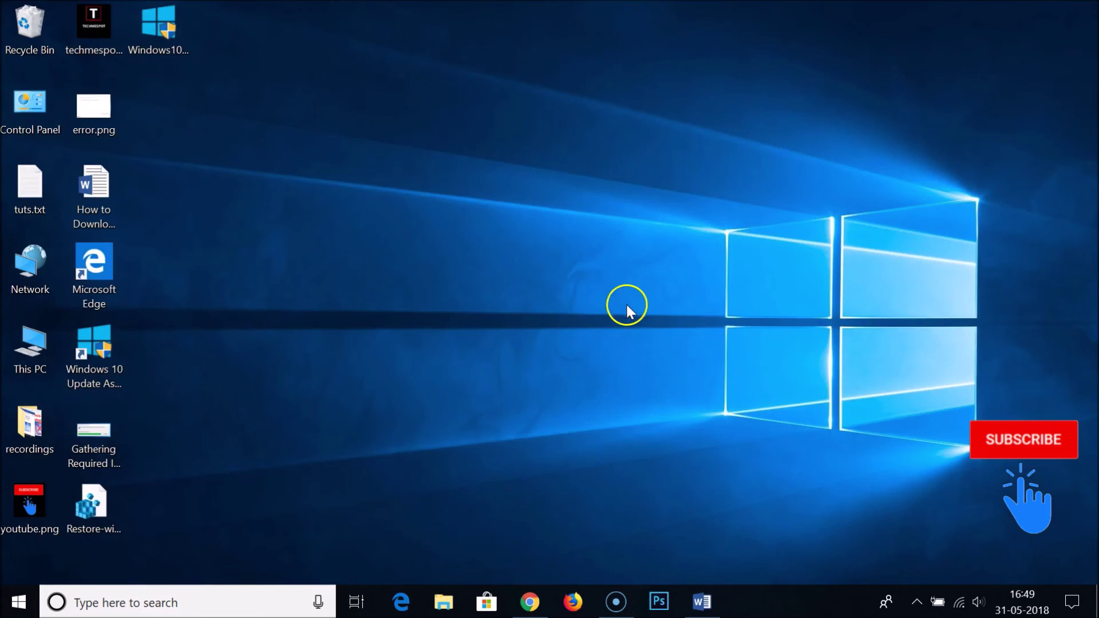
pyautogui.click(716, 613)
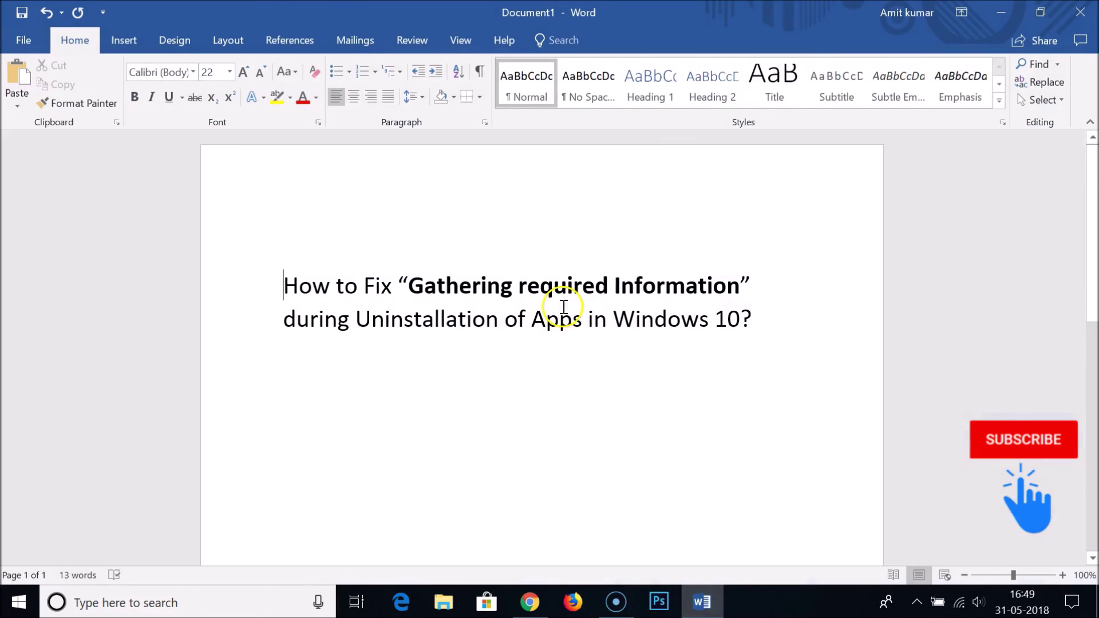